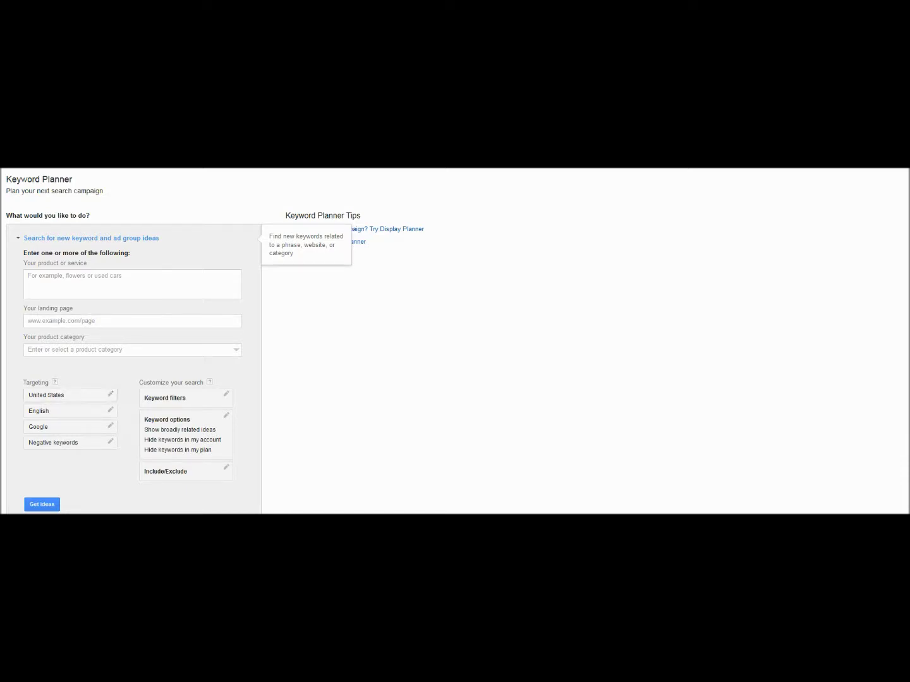
Step: Get keyword ideas for 'penguin shirt': 720 monthly searches, High competition, $0.49 suggested bid
left_click(133, 321)
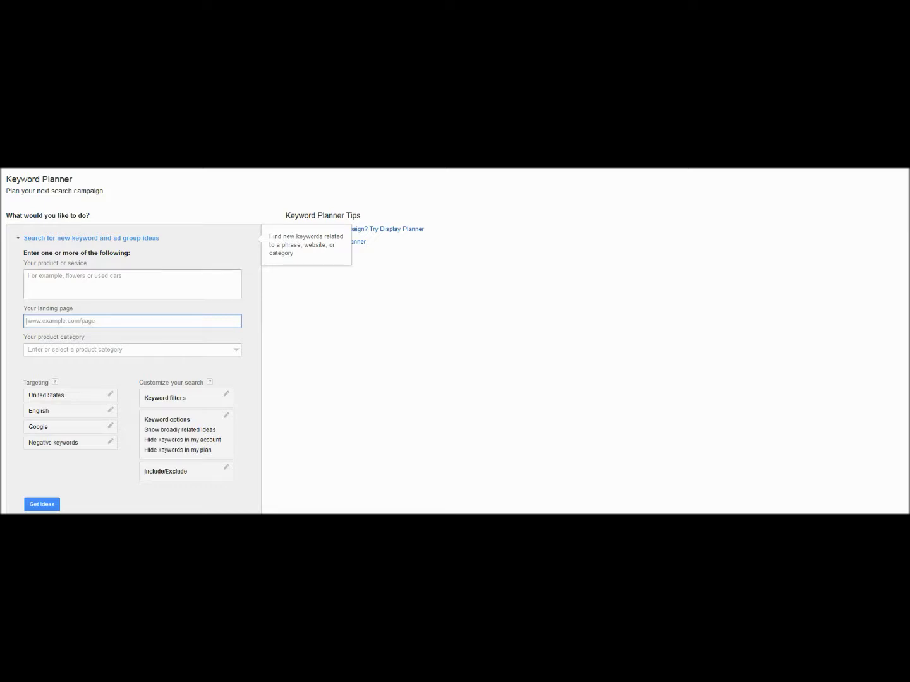
left_click(133, 283)
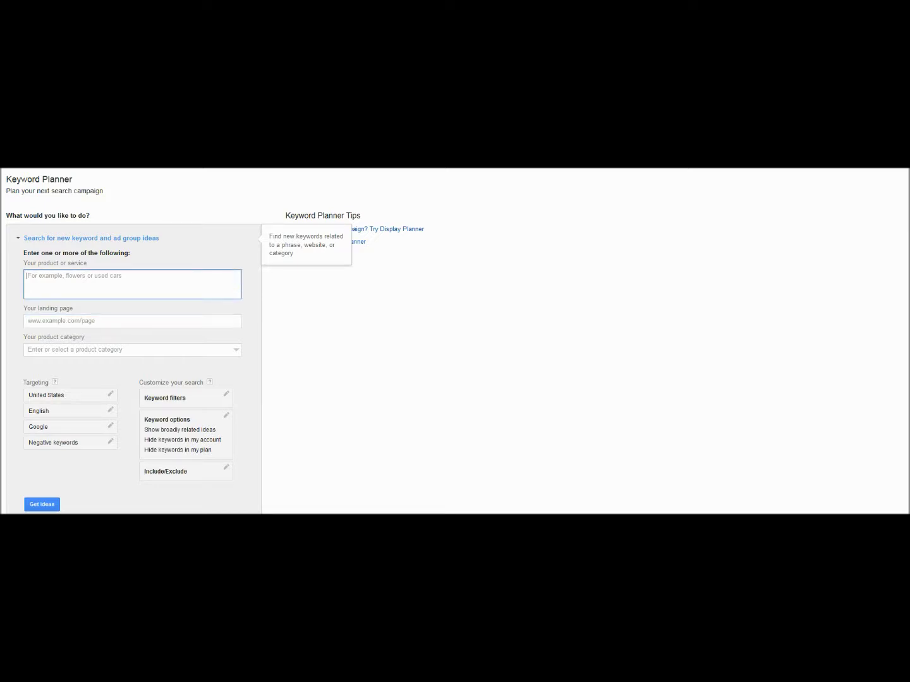
type("penguin shirt")
left_click(41, 503)
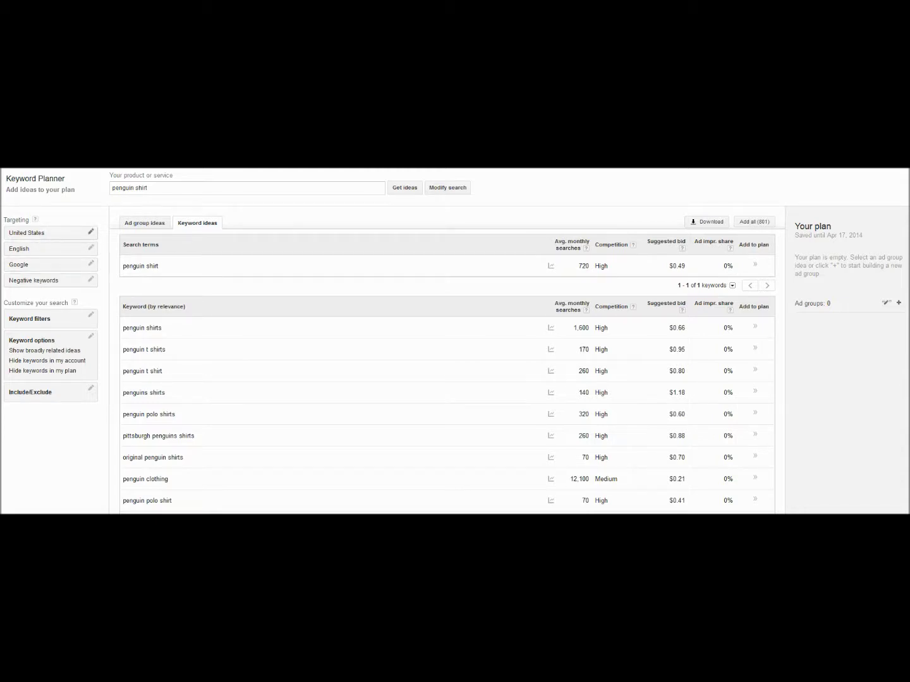
Step: Switch targeting to Google and search partners, raising penguin shirt to 2,900 searches, Medium, $0.50
mouse_move(550, 266)
left_click(90, 264)
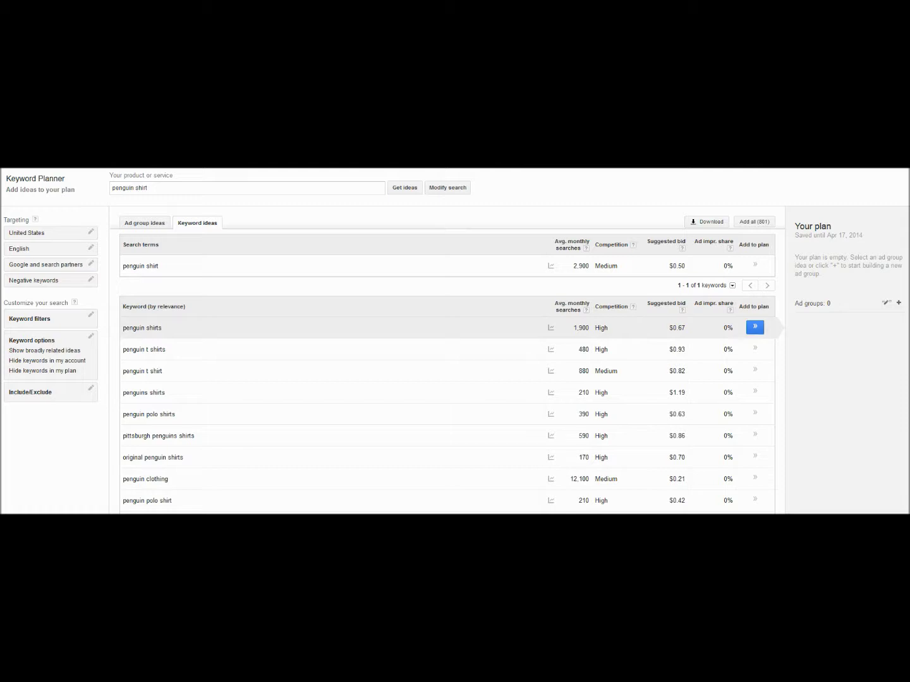
Step: Add penguin shirts, original penguin shirt and penguin shirts for men to the Penguin Shirt ad group
left_click(755, 327)
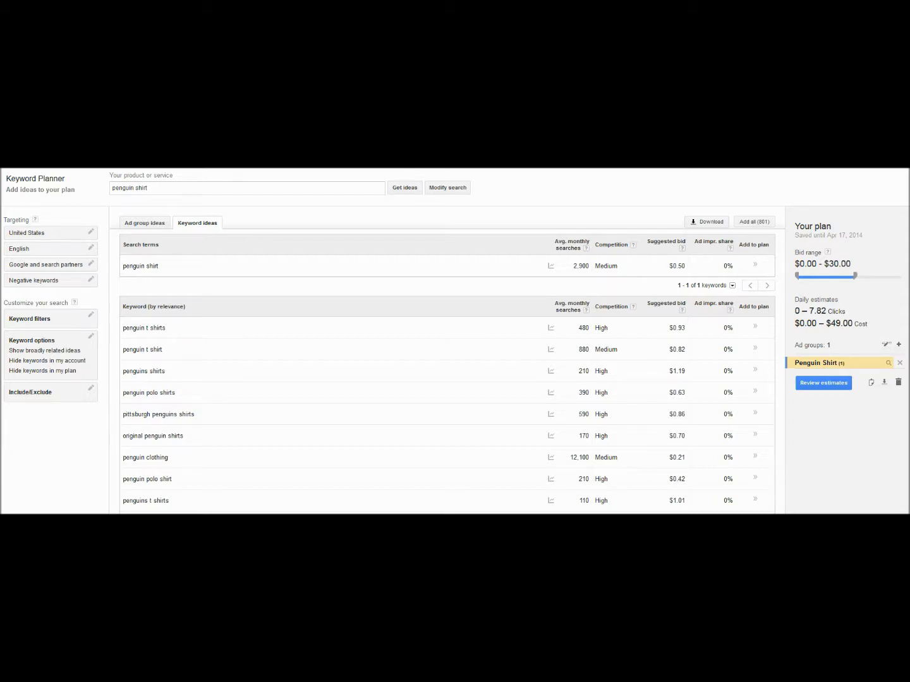
scroll(754, 428, "down", 4)
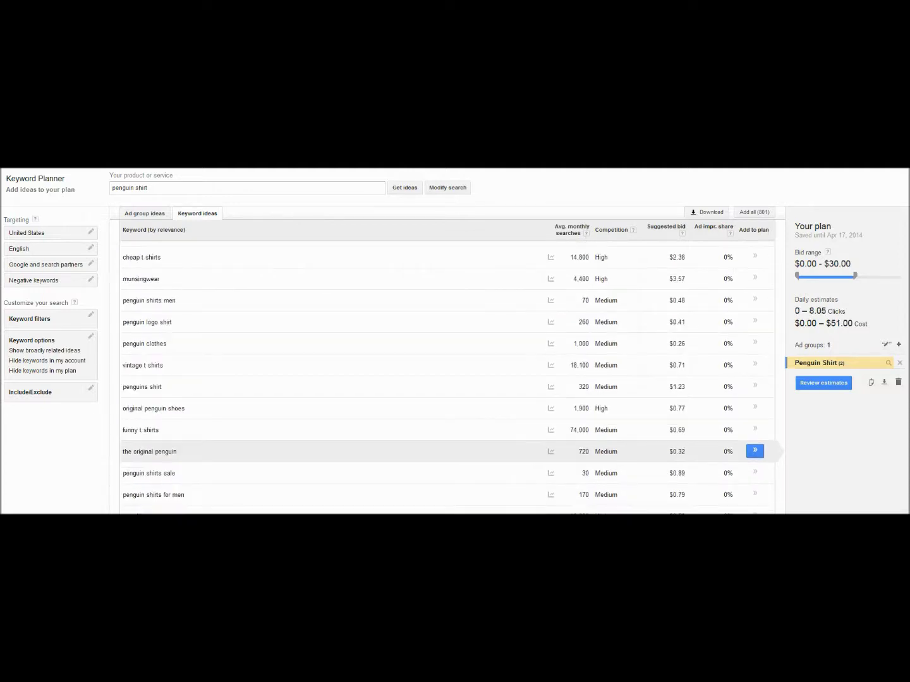
scroll(442, 451, "down", 2)
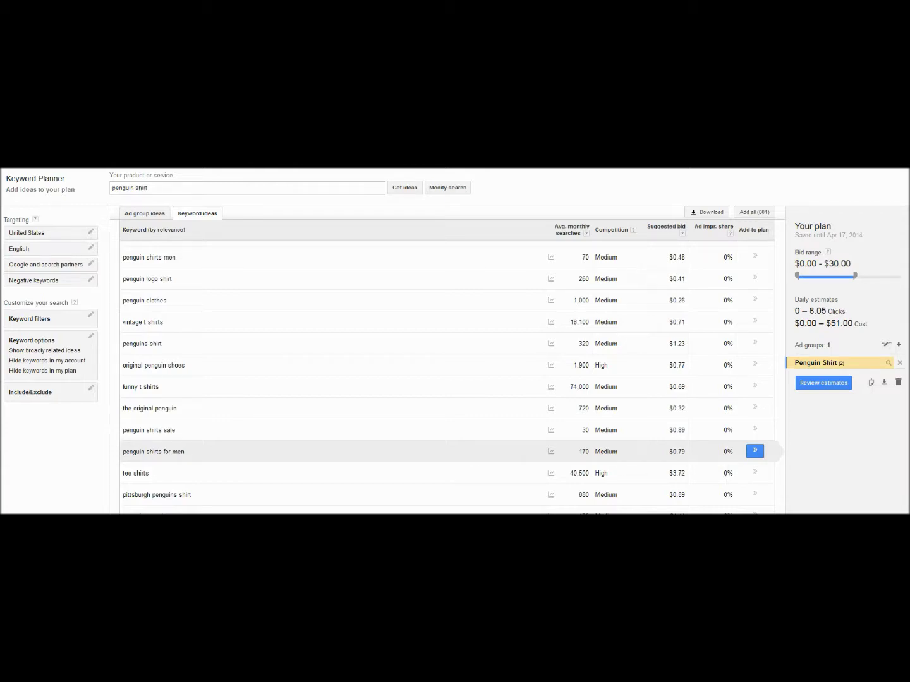
left_click(755, 452)
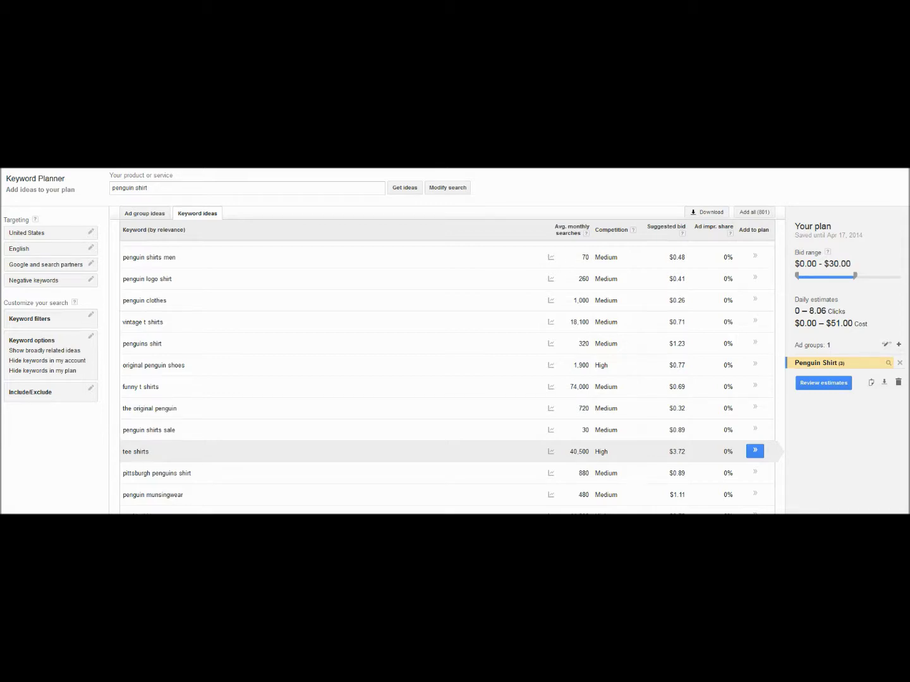
scroll(754, 451, "up", 5)
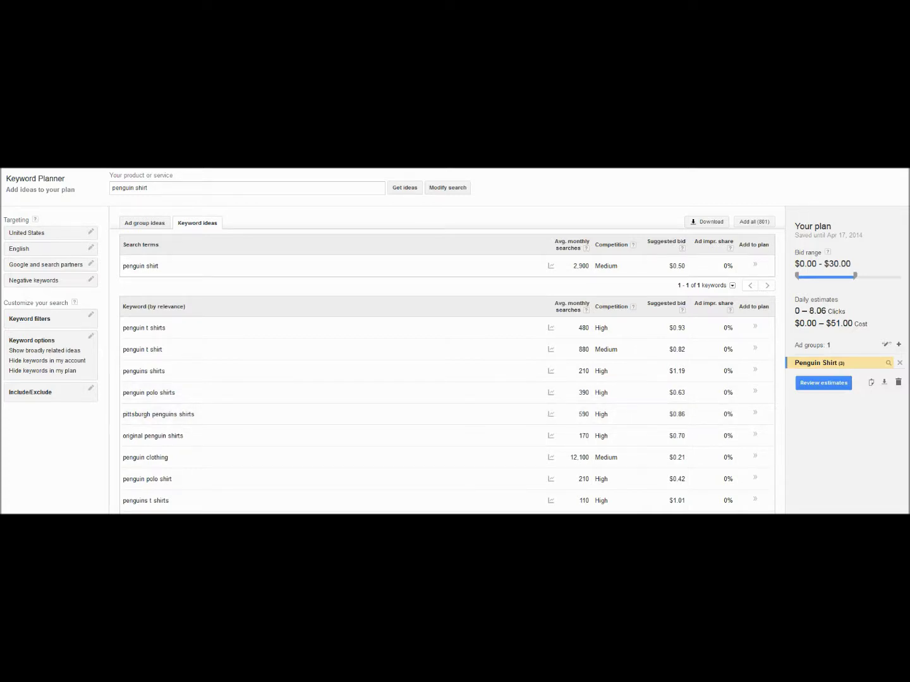
left_click(822, 363)
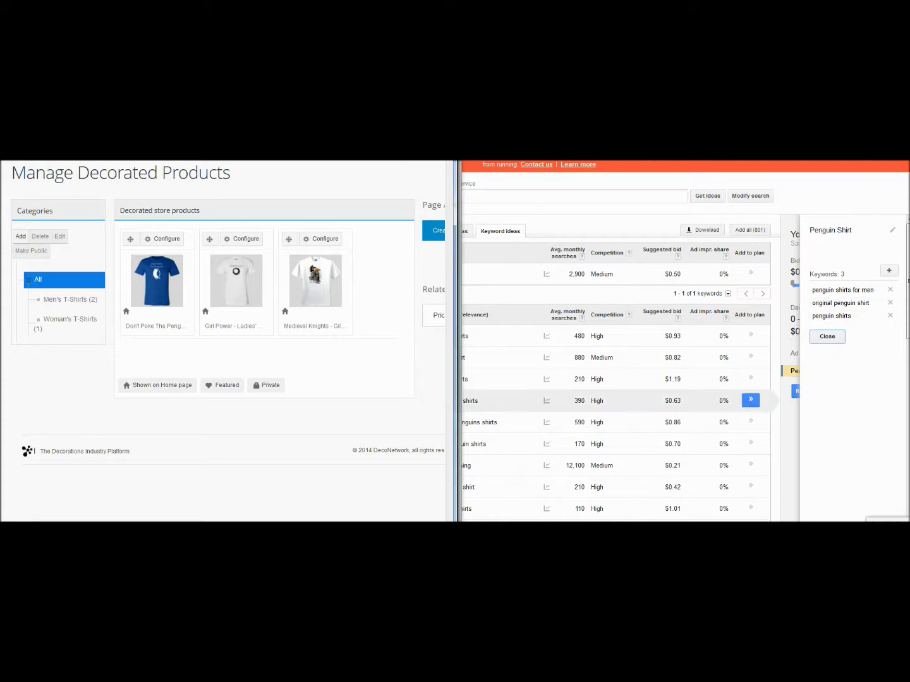
Step: Bring up the Don't Poke The Penguin! shirt's product form beside the ad group keywords
mouse_move(156, 280)
left_click(163, 239)
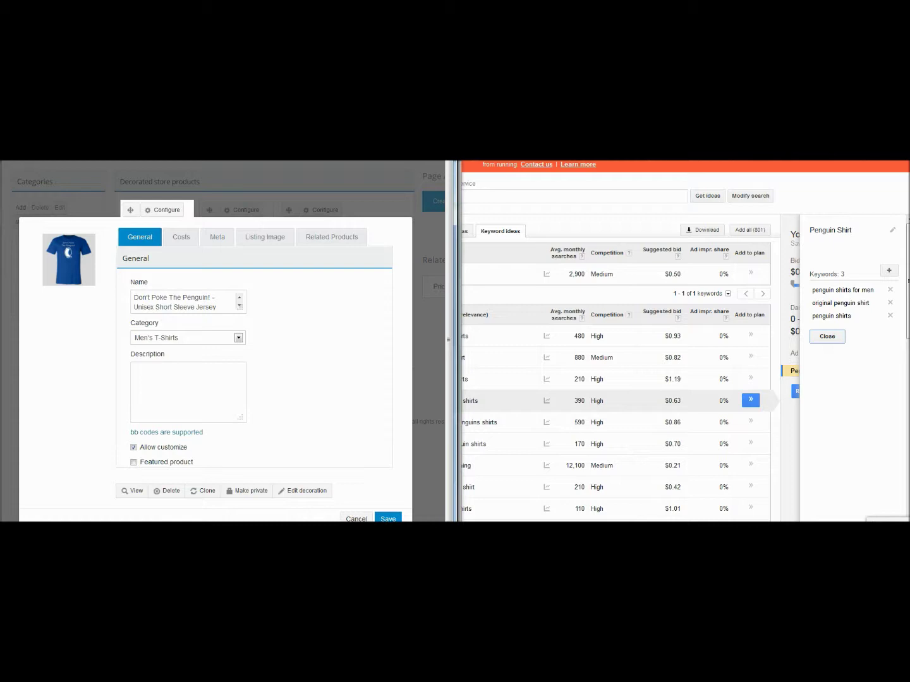
Step: Paste the penguin-shirt keyword description into the shirt's Description box, then show its Meta fields
left_click(134, 370)
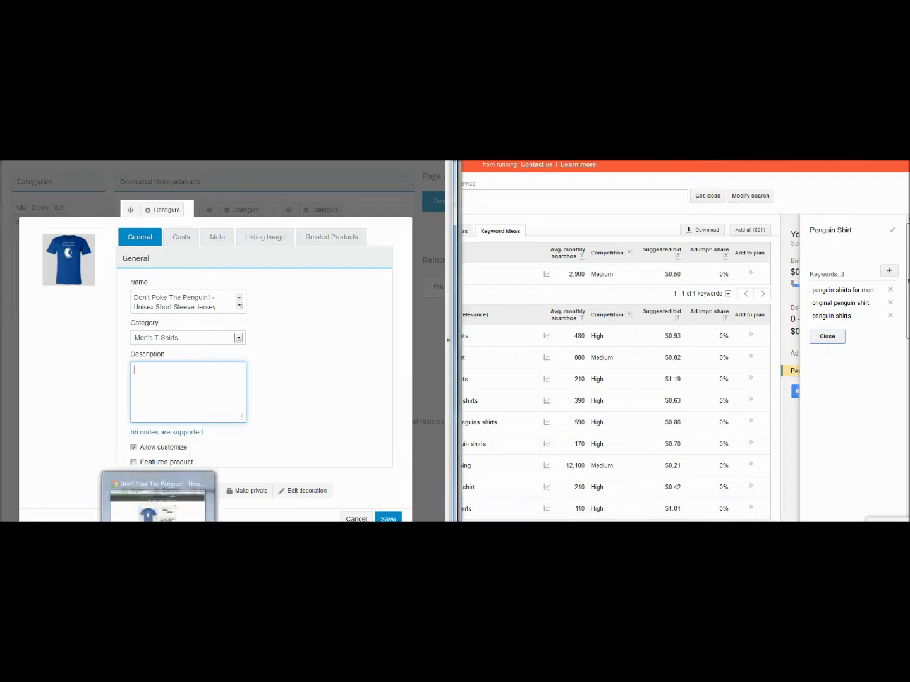
type("This is an awesome addition to our line of Penguin Shirts for Men.  It is an original penguin shirt with an amazing professional design.")
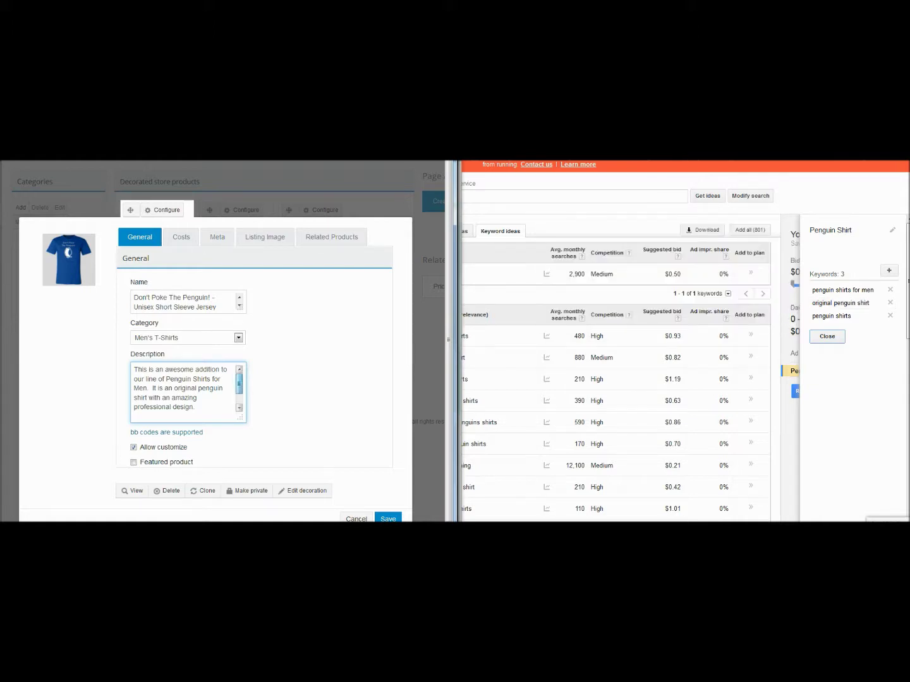
scroll(186, 392, "down", 1)
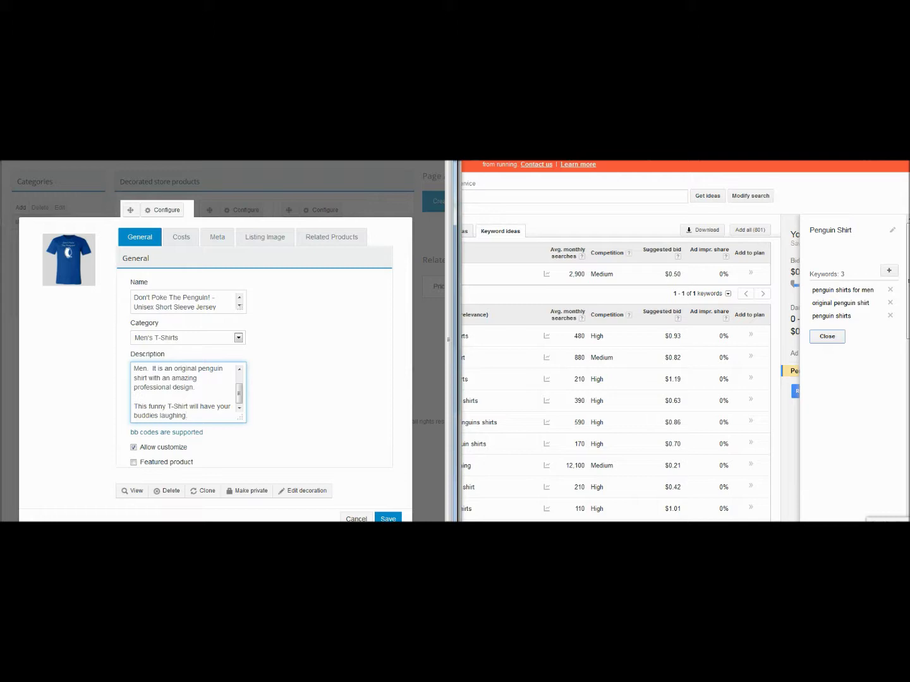
left_click(217, 237)
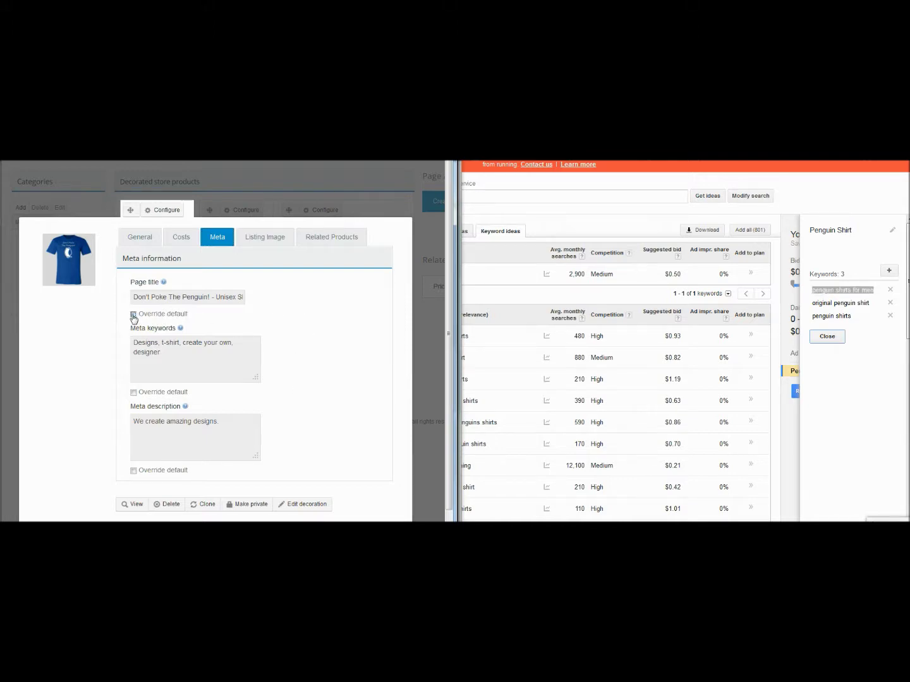
Step: Override the default page title so it ends with 'Penguin! - Penguin Shirts for Men'
left_click(134, 314)
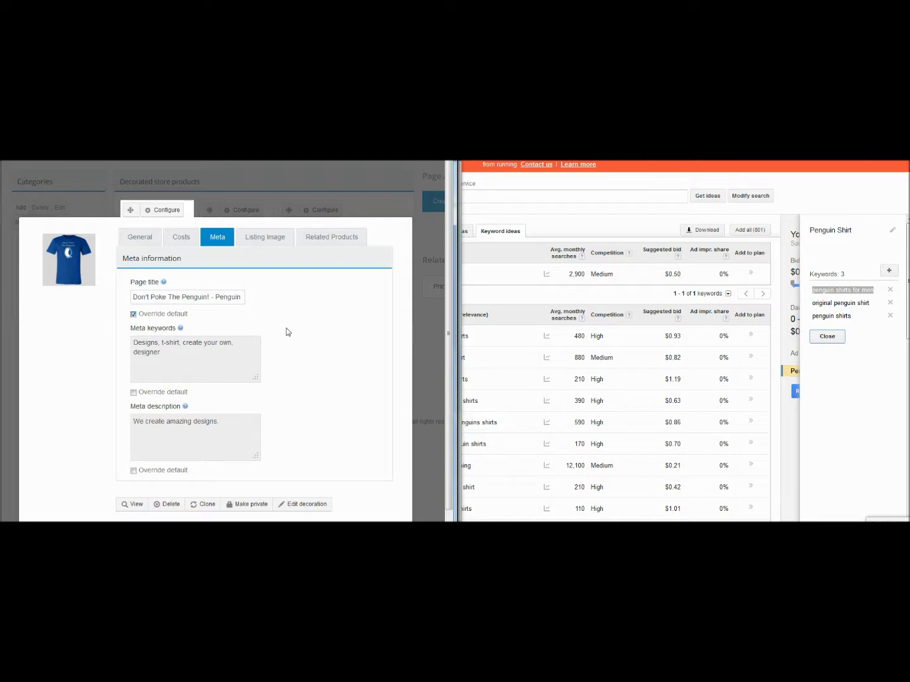
double_click(203, 296)
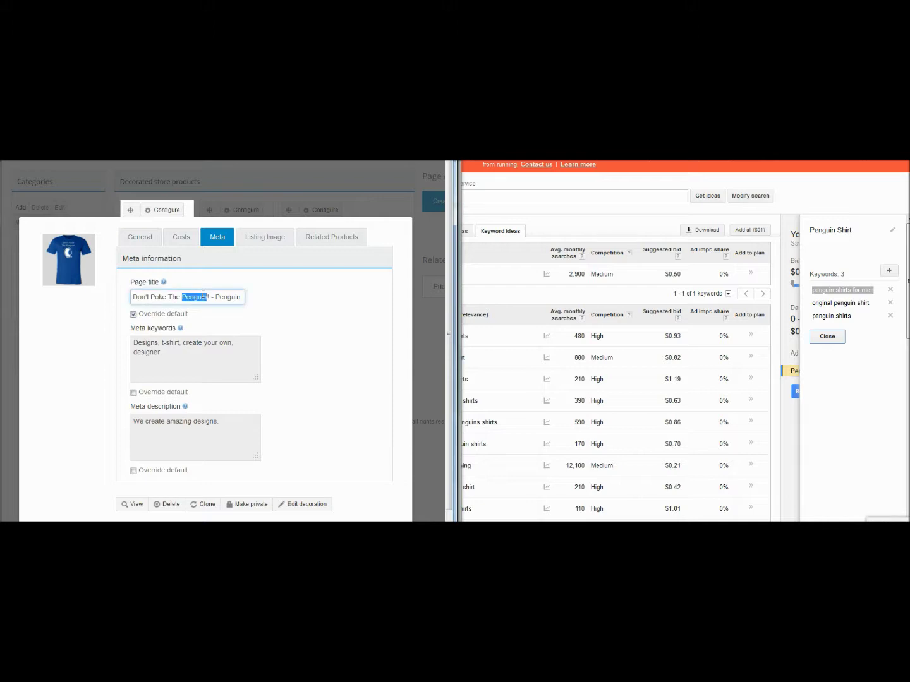
key("ctrl+a")
key("End")
type("Shirts for Men")
left_click_drag(171, 299, 129, 305)
key("Right")
key("End")
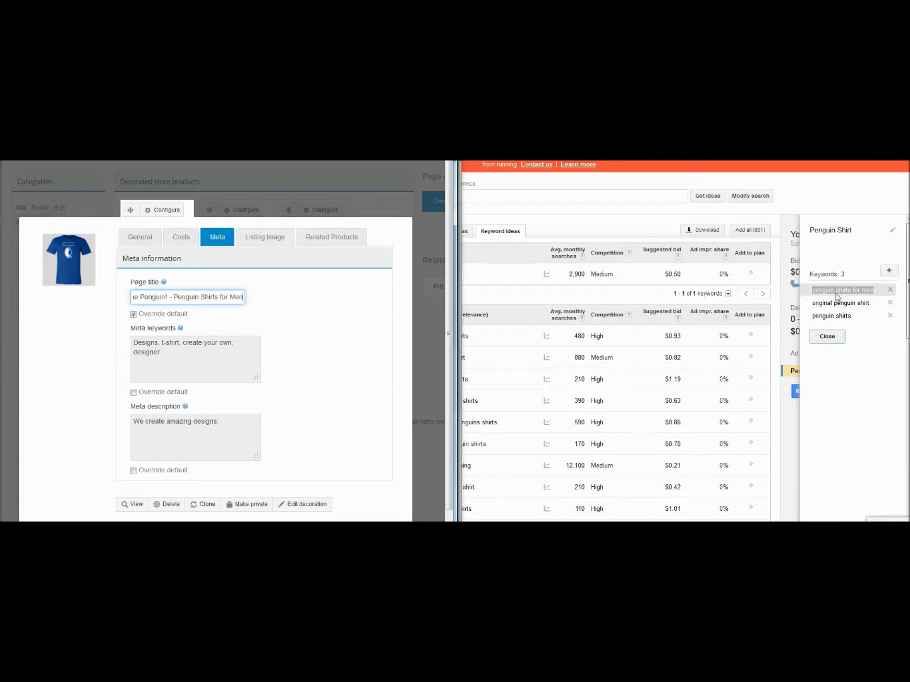
key("ctrl+Tab")
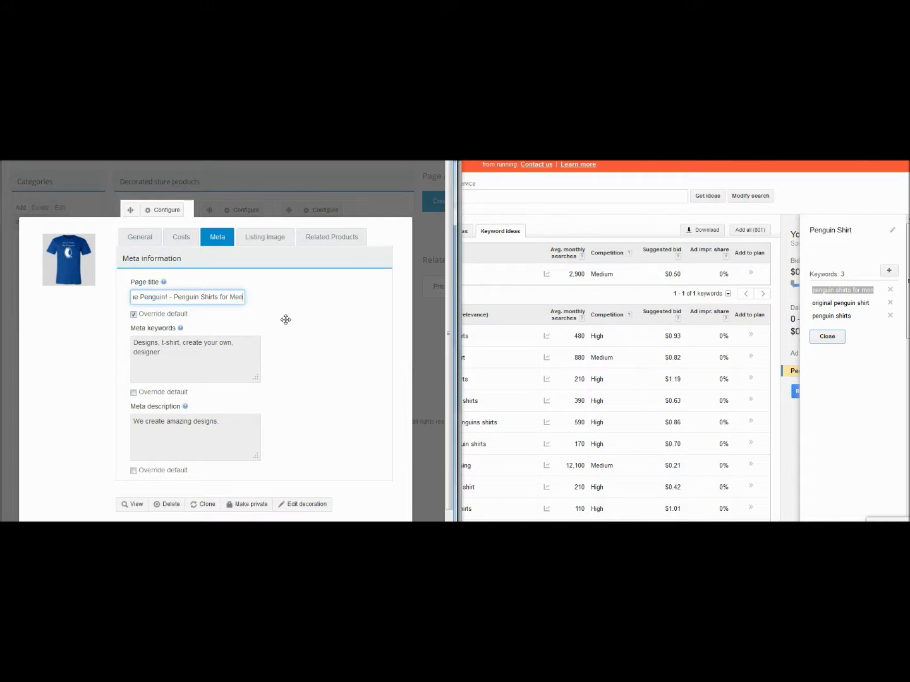
left_click(134, 392)
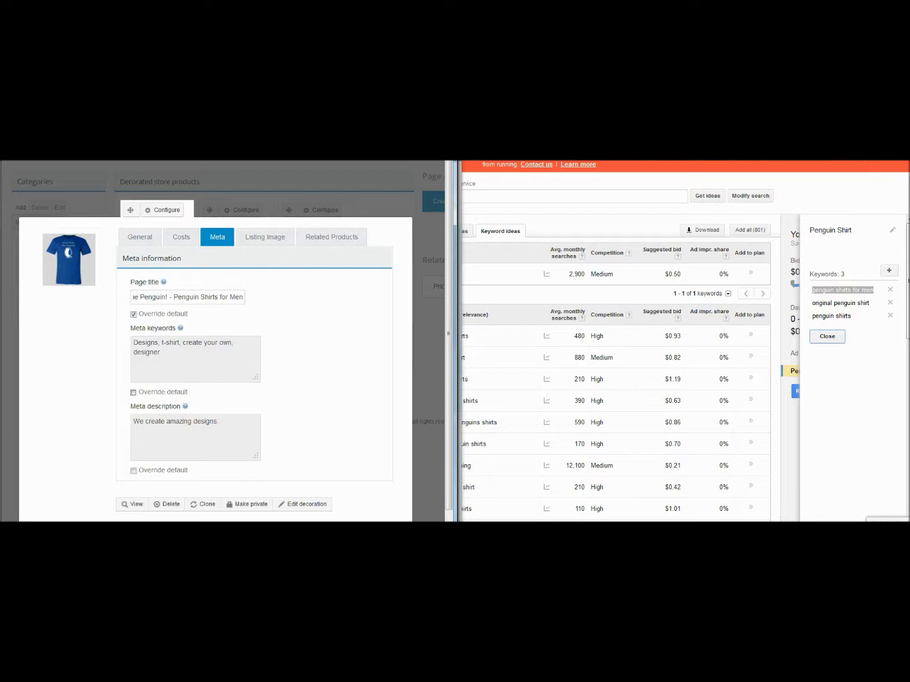
Step: Override meta keywords with 'penguin shirts for men, original penguin shirts, penguin shirts, funny T-Shirts'
key("space")
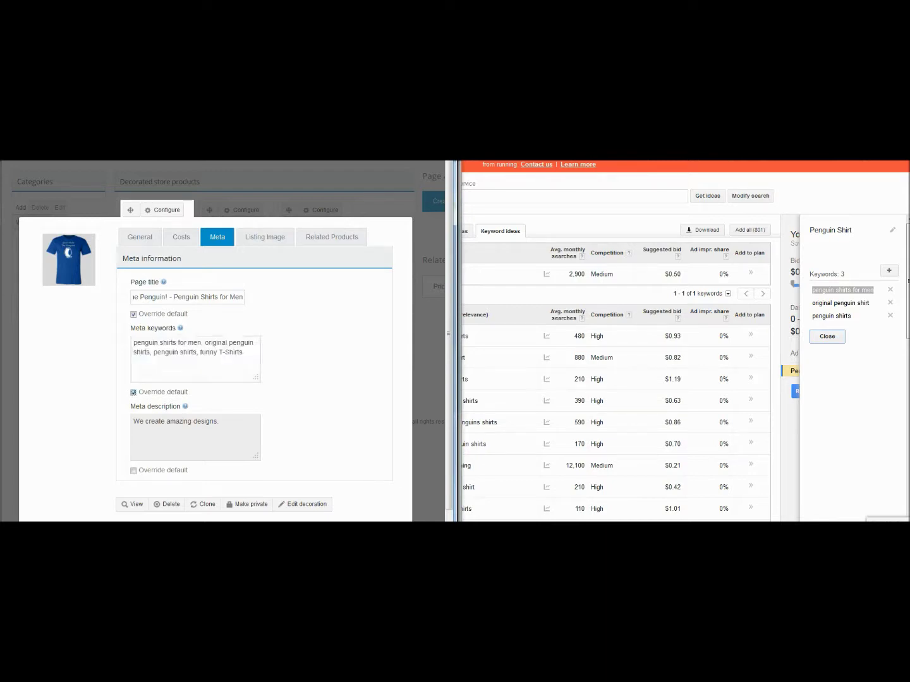
key("Tab")
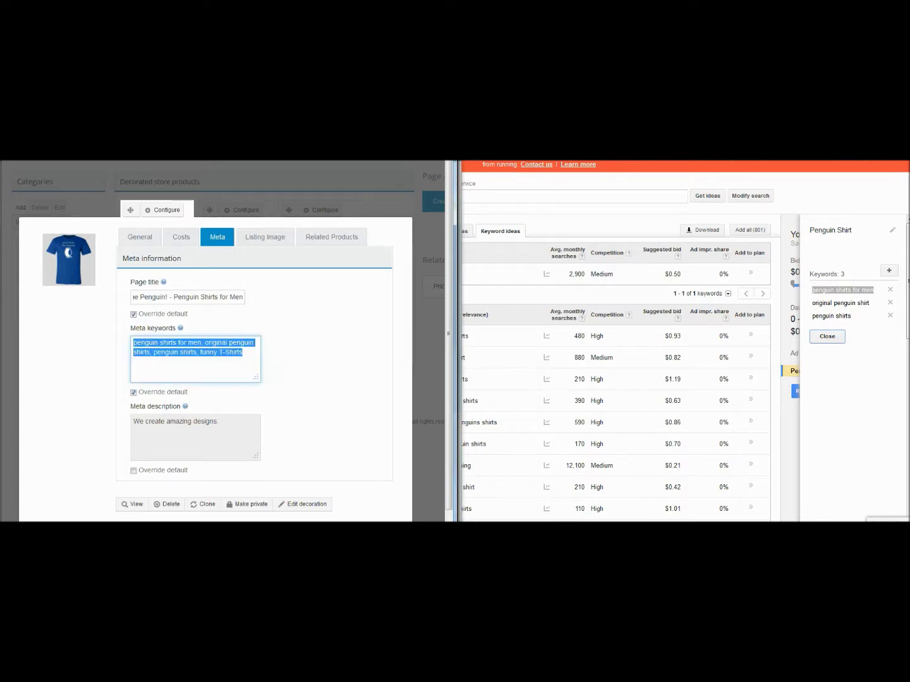
key("End")
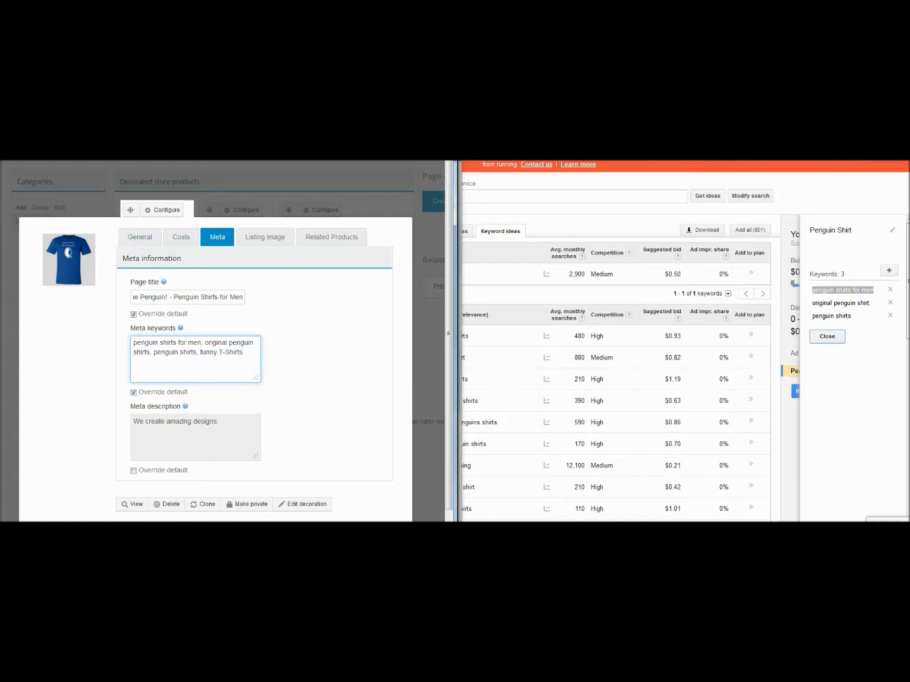
Step: Copy the product description's opening text and paste it as the overriding meta description
left_click(139, 237)
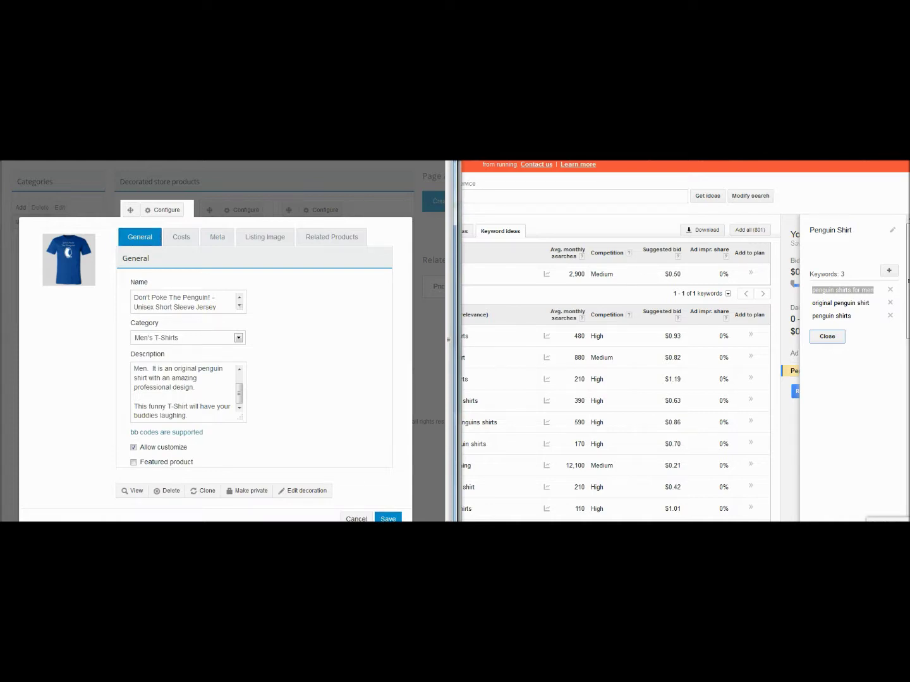
left_click_drag(194, 387, 134, 369)
key("ctrl+c")
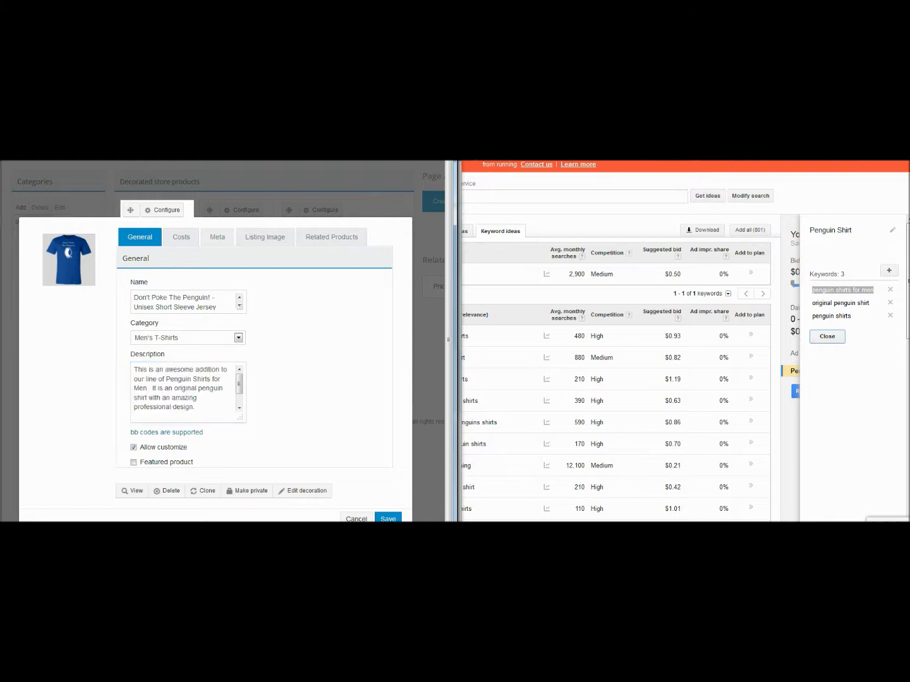
left_click(218, 237)
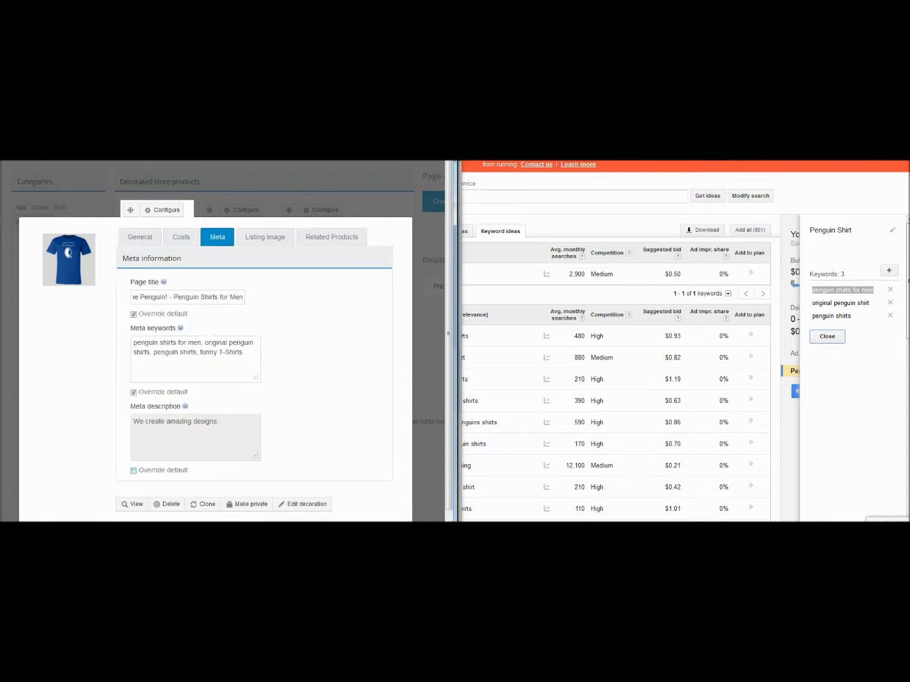
left_click(134, 470)
triple_click(175, 421)
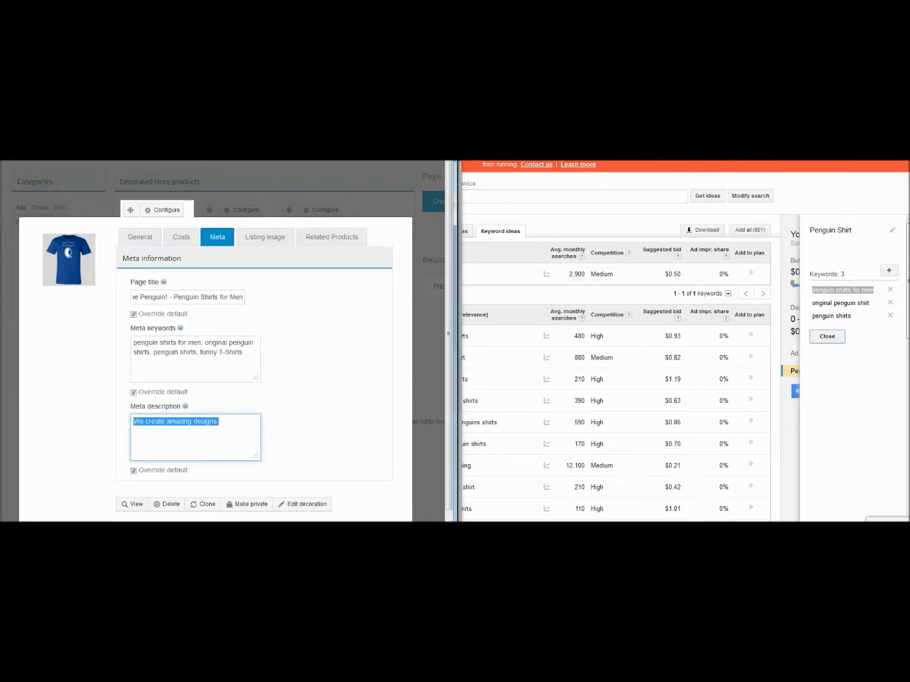
key("ctrl+v")
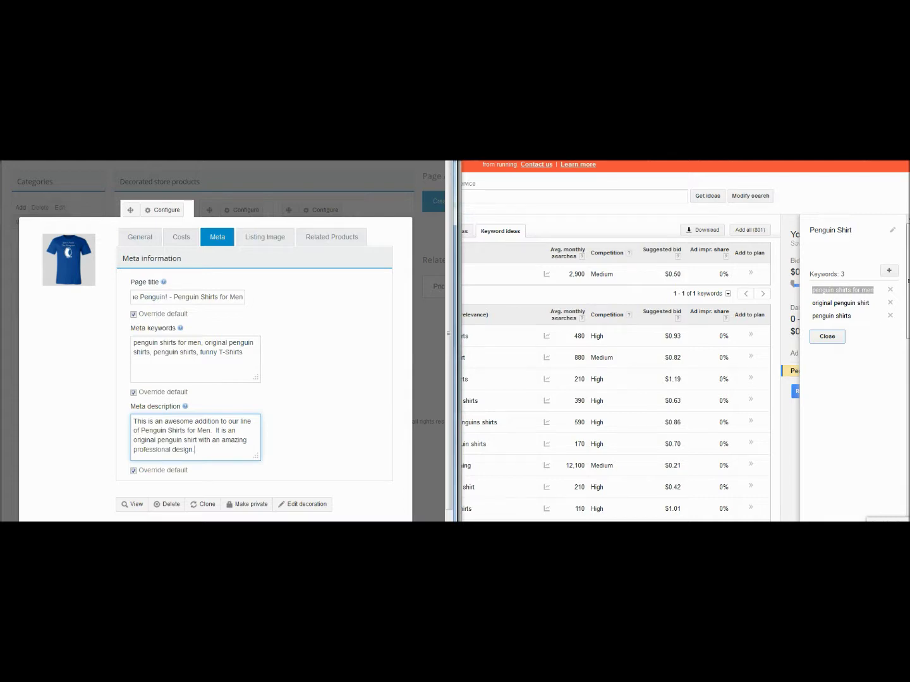
key("ctrl+Tab")
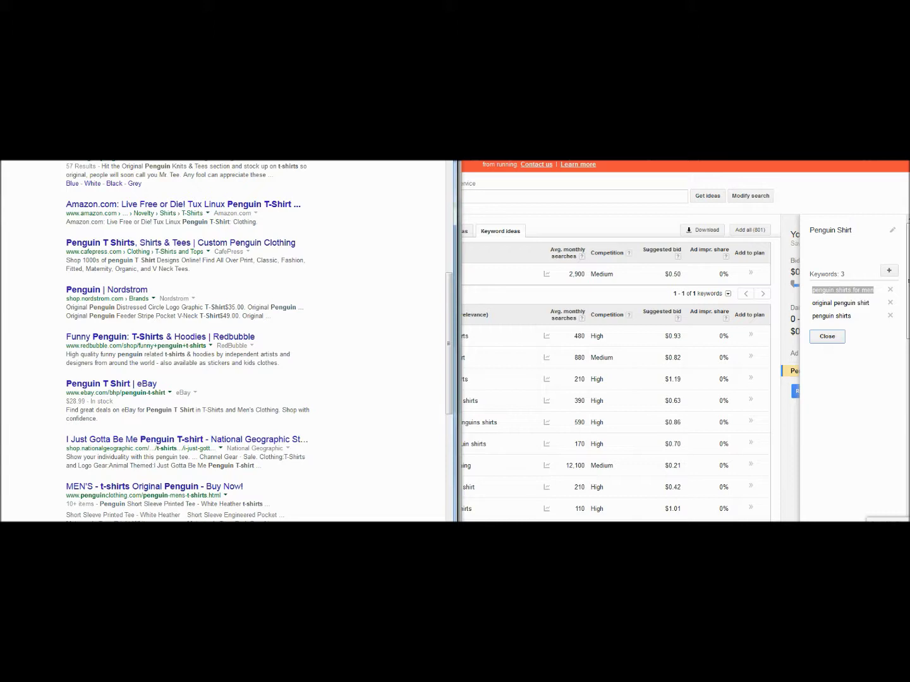
scroll(228, 341, "down", 3)
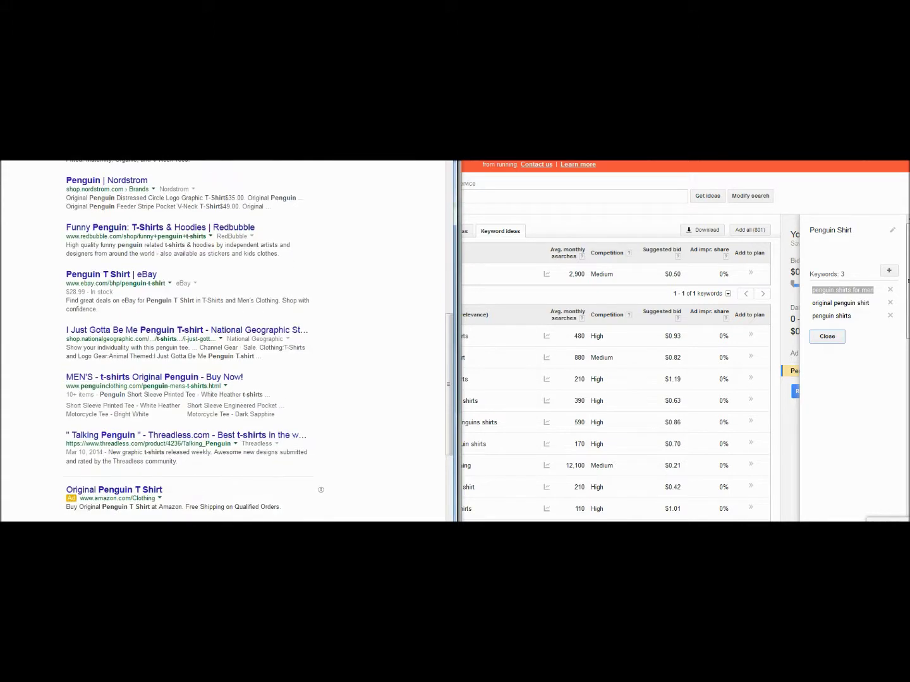
scroll(228, 341, "up", 3)
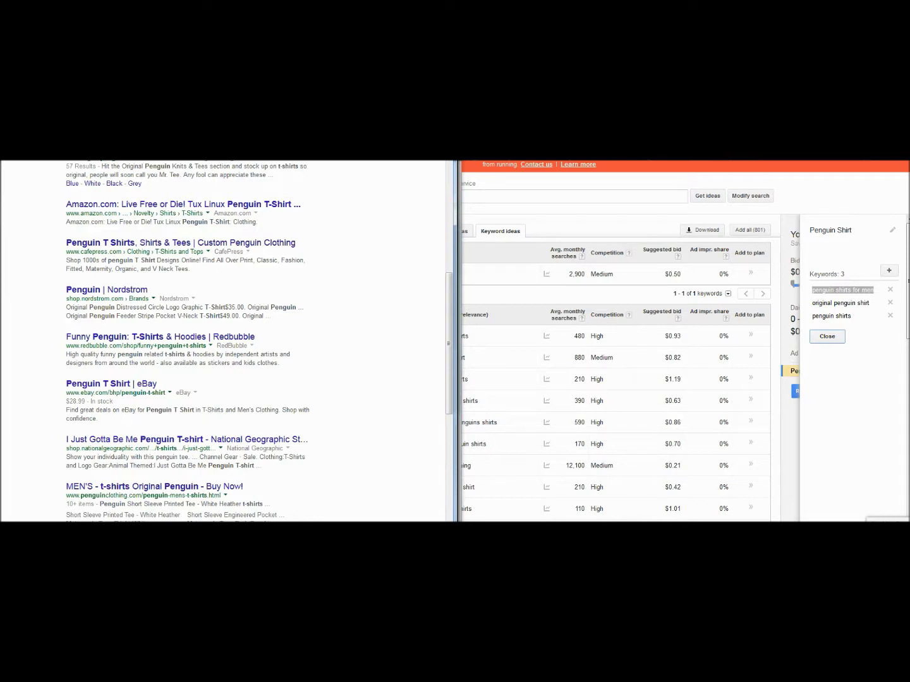
Step: End the meta description with a period and save, showing the live 'Penguin Shirts for Men' page
key("alt+Tab")
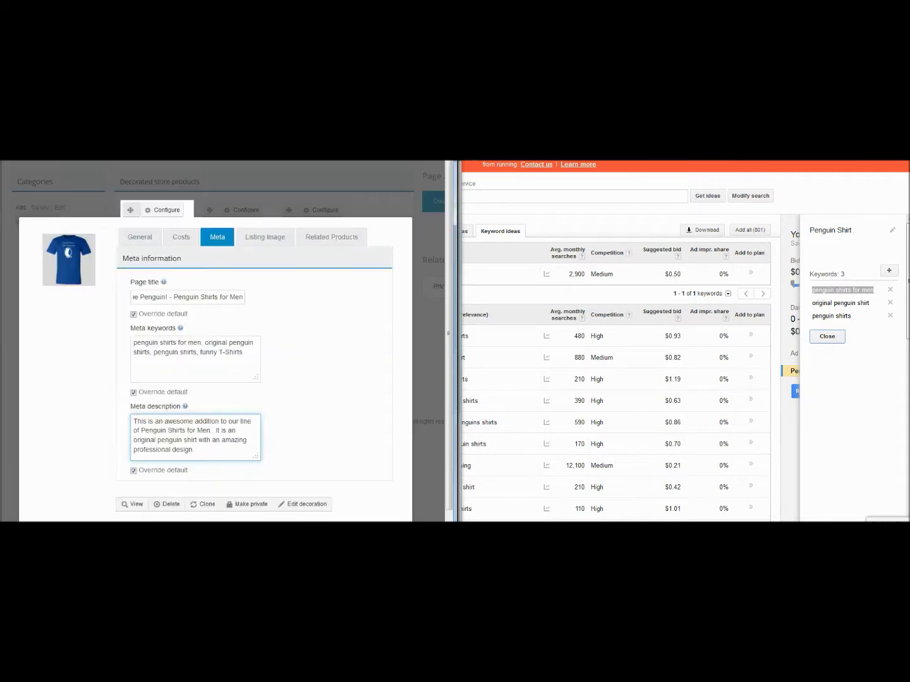
type(".")
type(".")
scroll(215, 354, "down", 1)
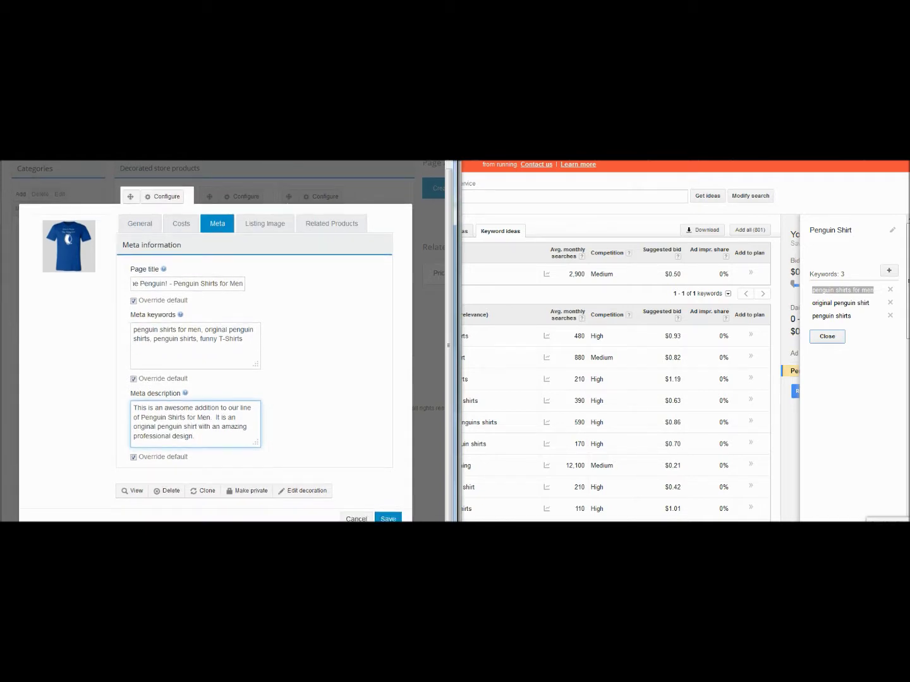
left_click(388, 518)
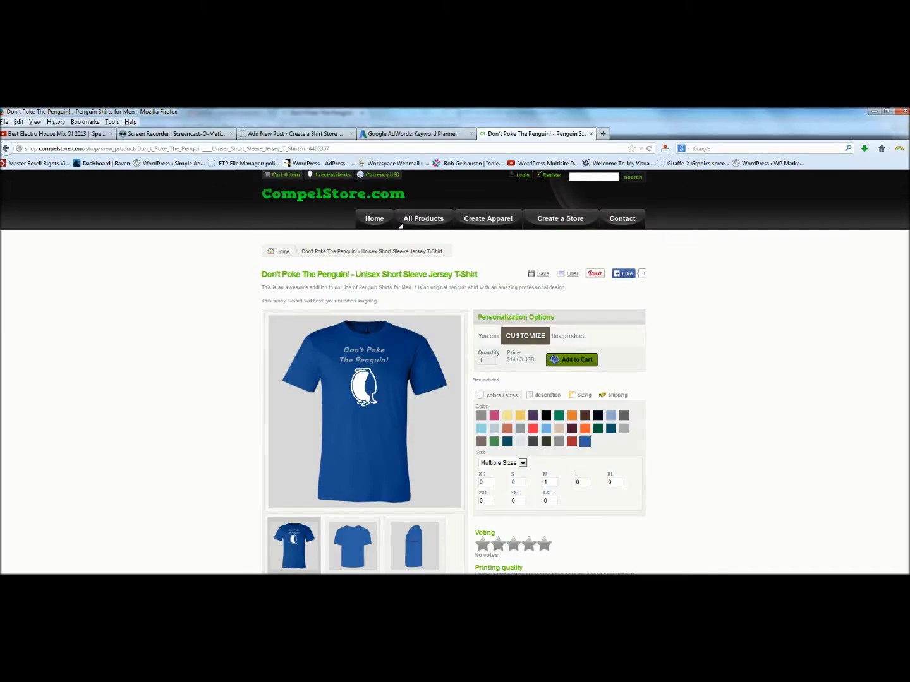